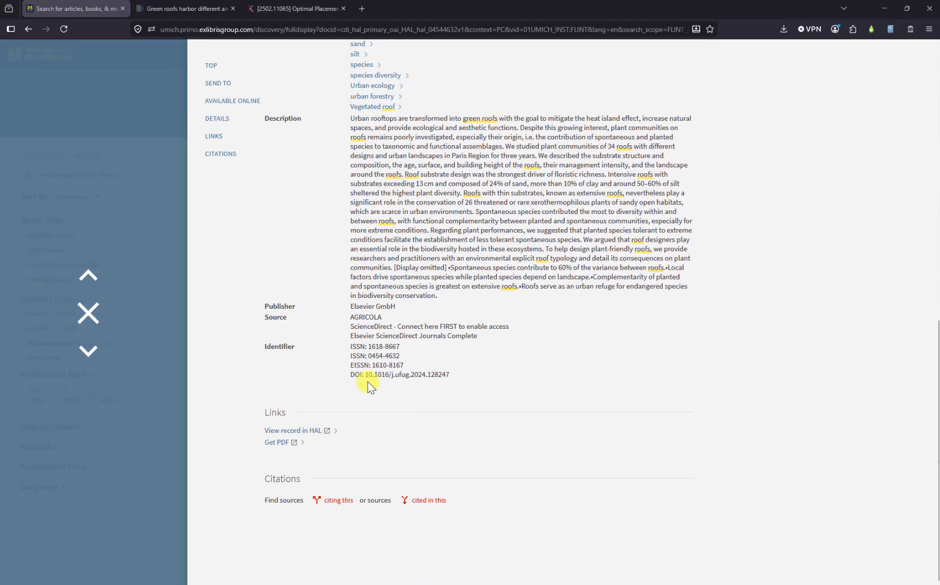
Copy the DOI 10.1016/j.ufug.2024.128247 from the Primo record and bring Zotero forward.
drag(366, 375, 446, 375)
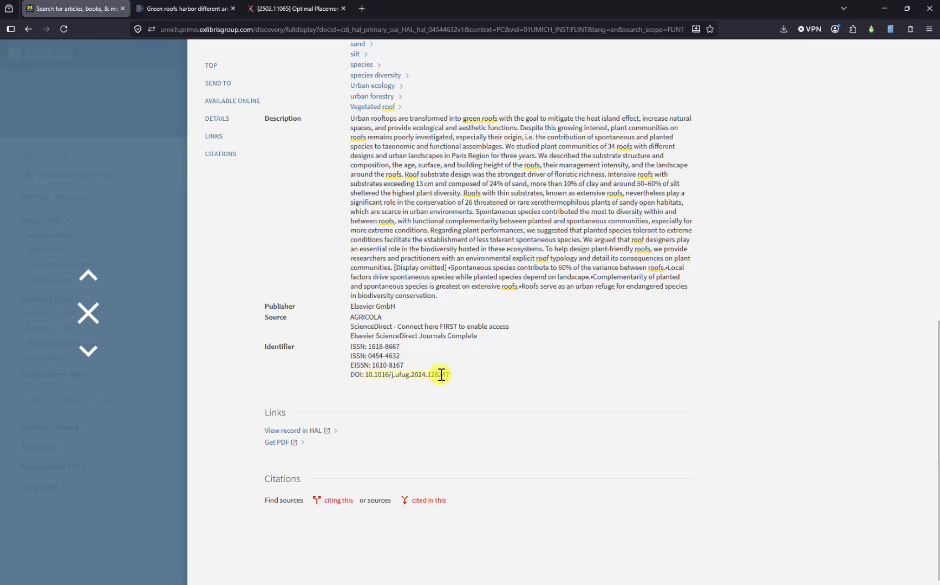
right_click(440, 375)
click(448, 387)
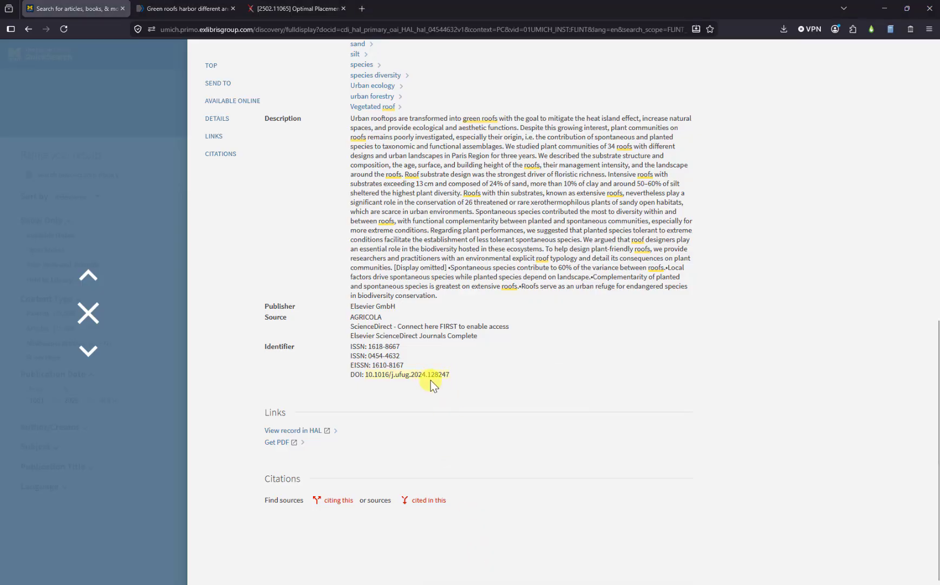
key(alt+Tab)
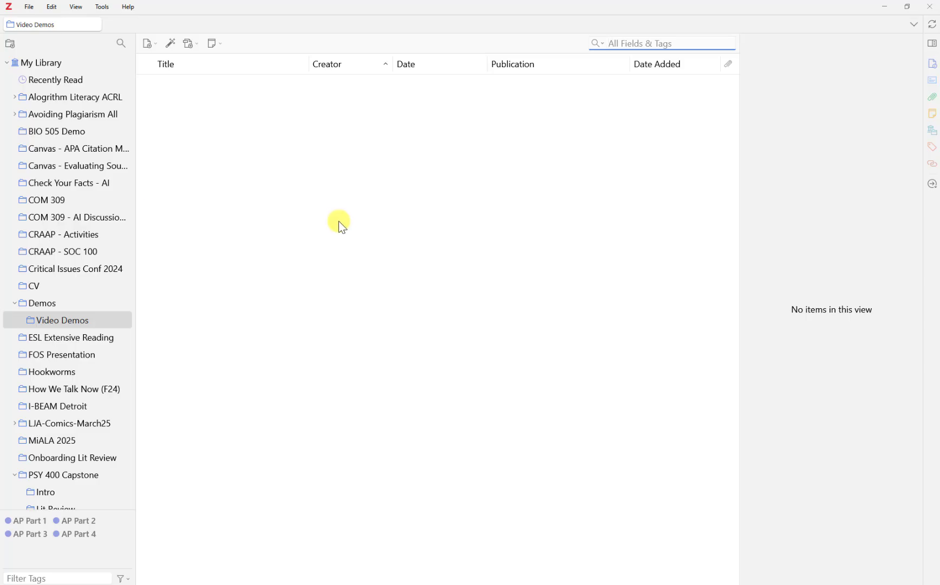
Add the roof-plant article to Video Demos by looking up its pasted DOI.
click(171, 49)
right_click(188, 82)
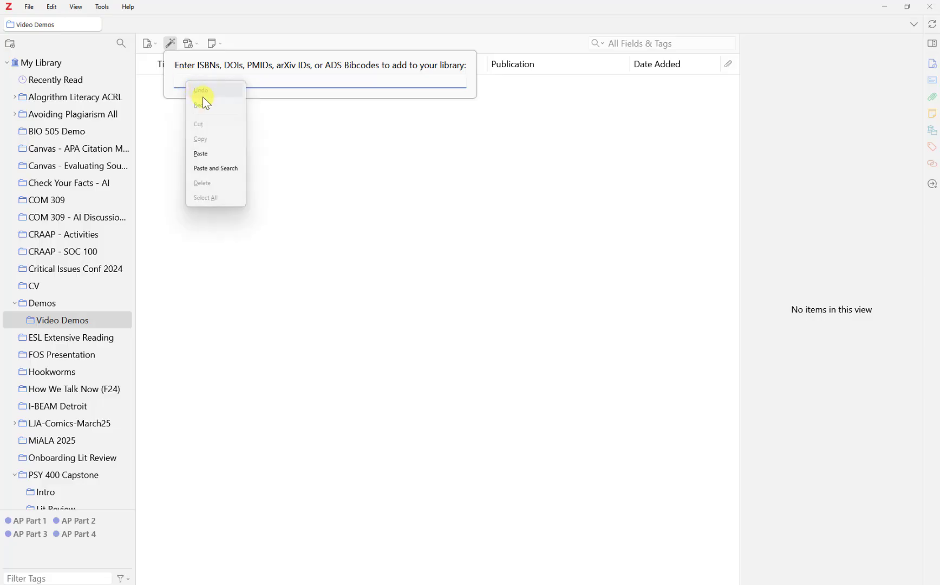
click(219, 154)
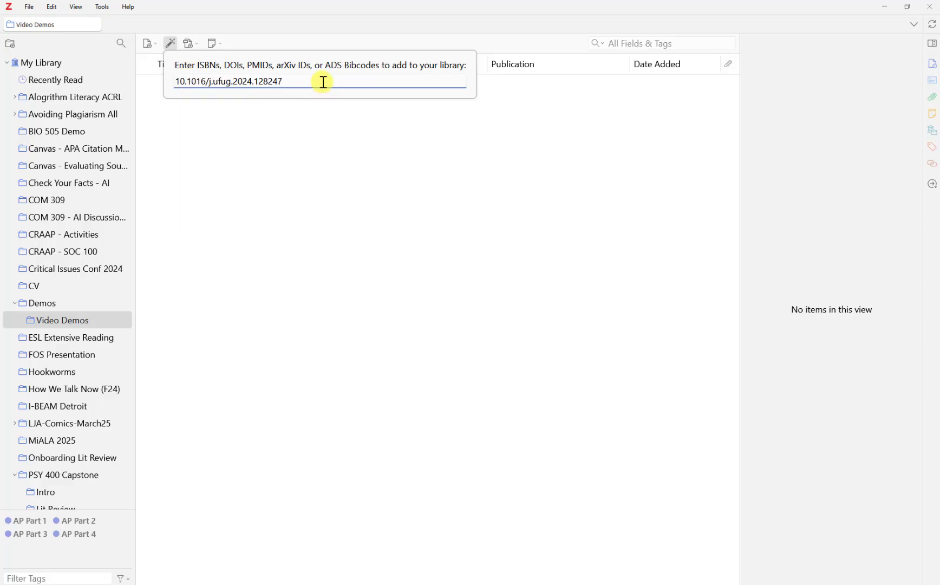
key(Return)
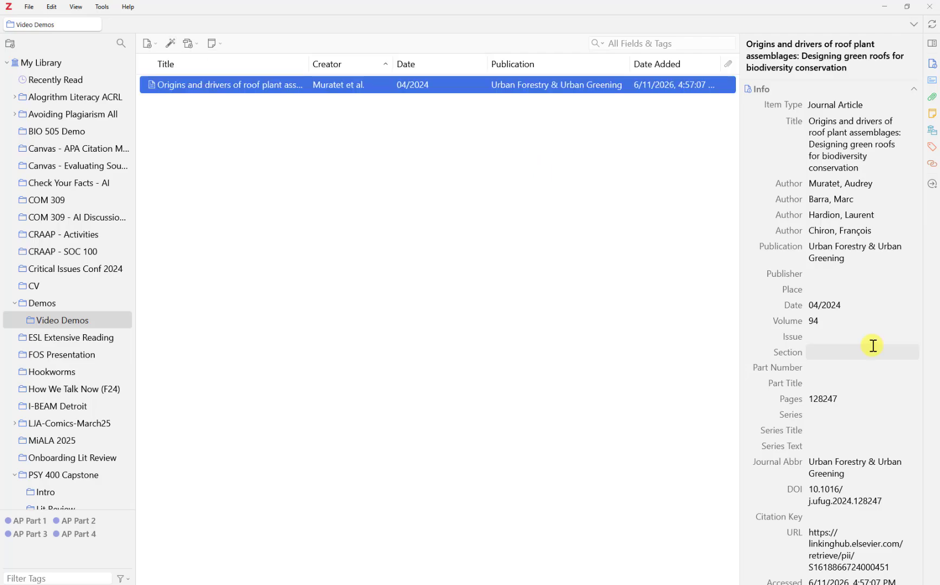
Compare the saved article's Info fields against the library record in the browser.
scroll(876, 314, down, 7)
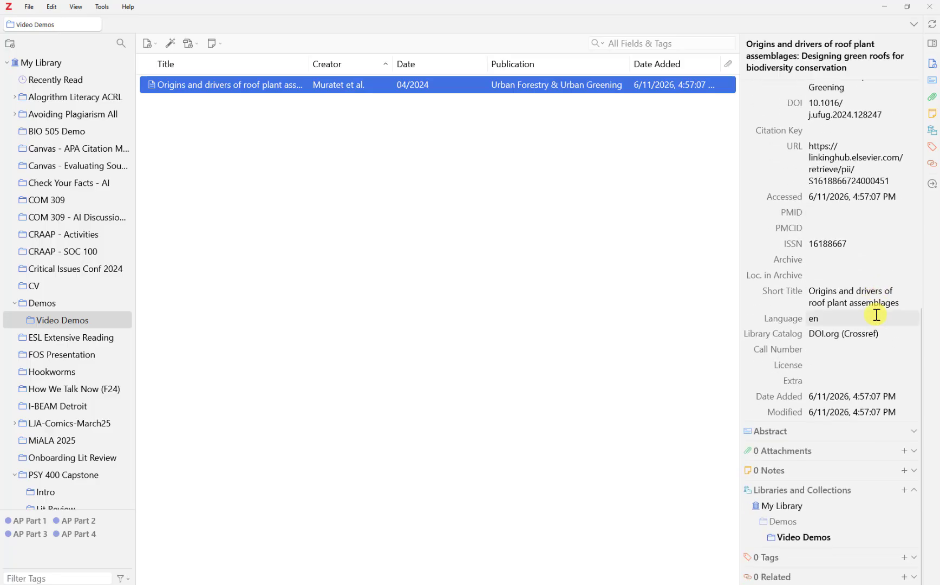
scroll(876, 314, up, 3)
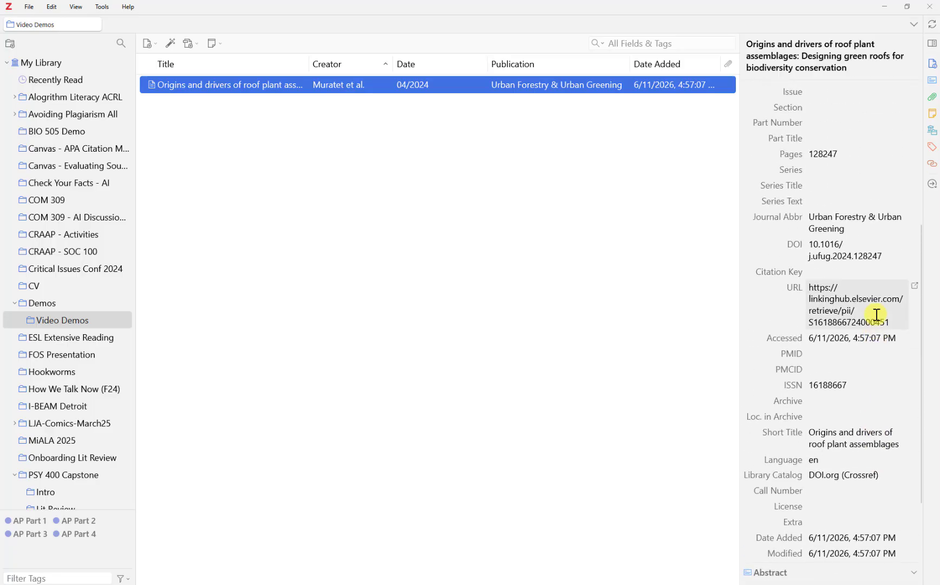
scroll(876, 314, up, 5)
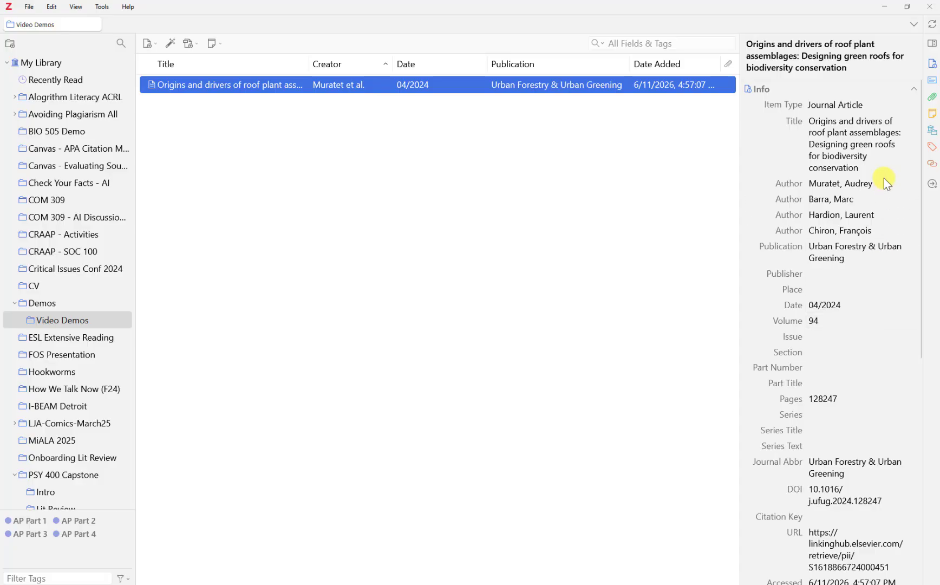
key(alt+Tab)
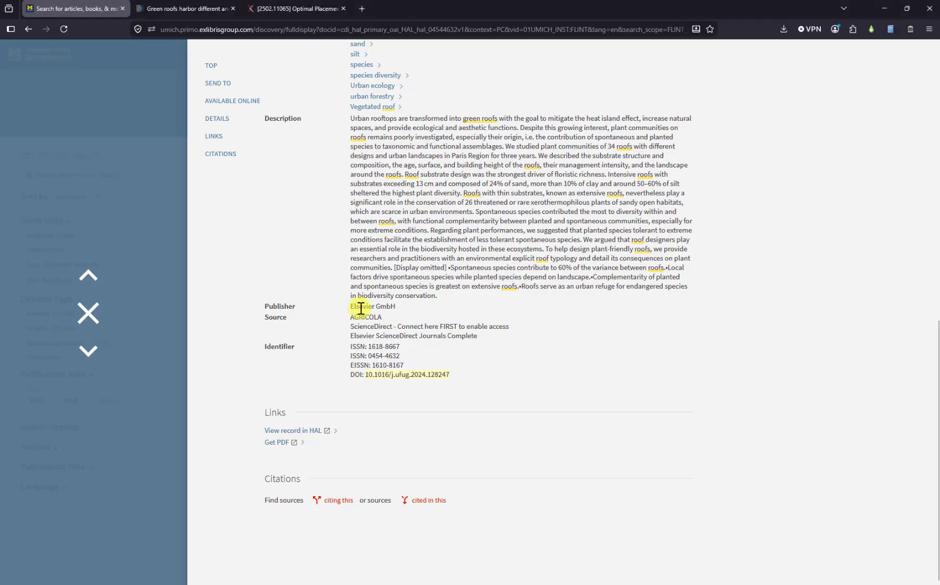
scroll(354, 312, up, 3)
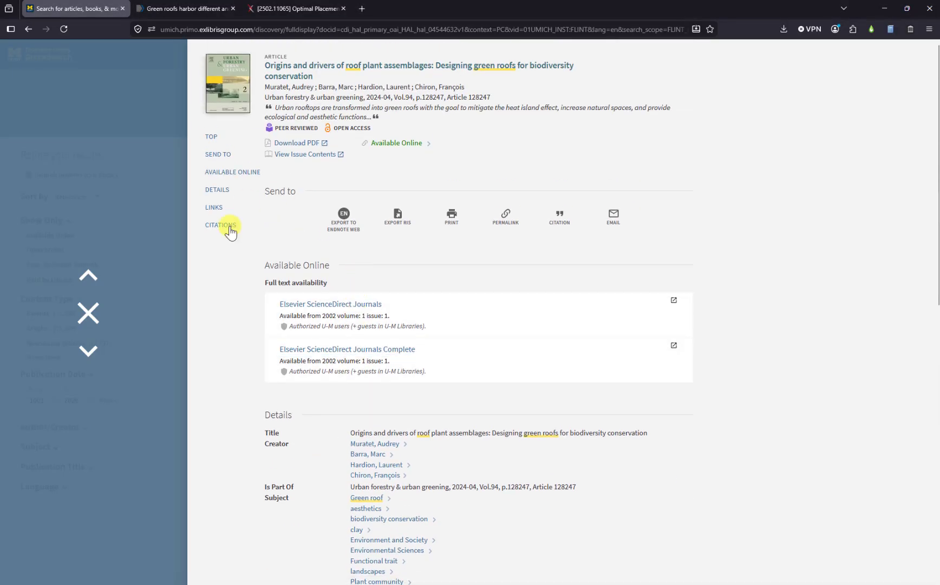
key(alt+Tab)
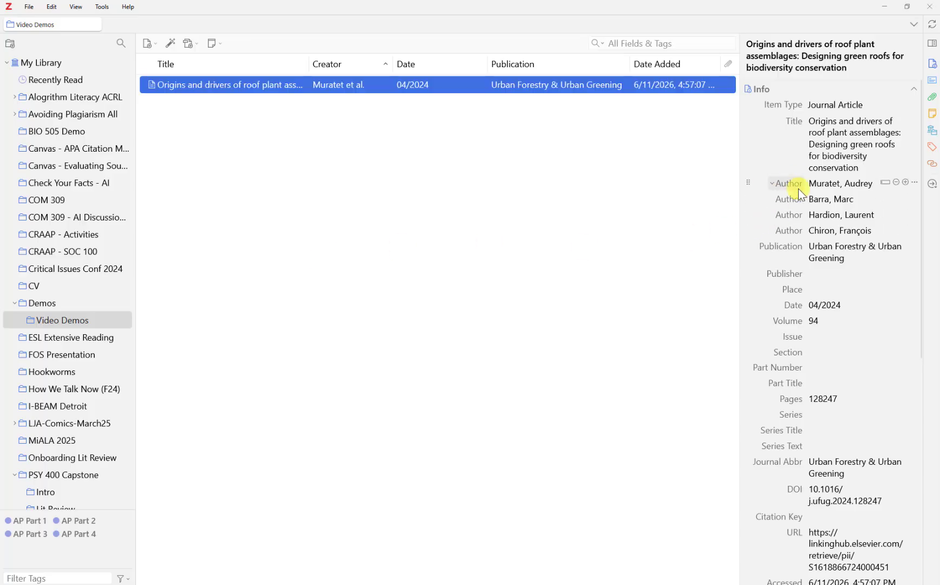
scroll(816, 298, down, 4)
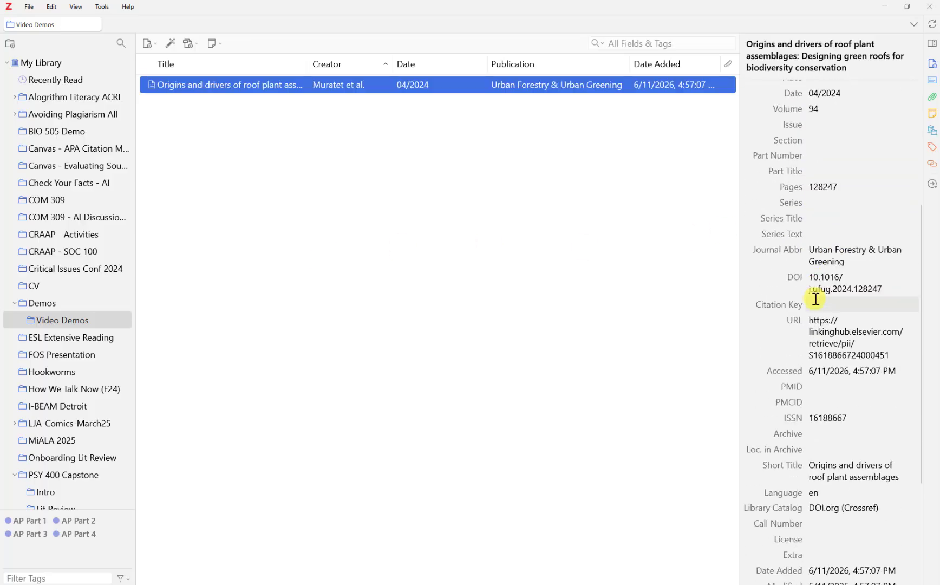
scroll(816, 298, down, 3)
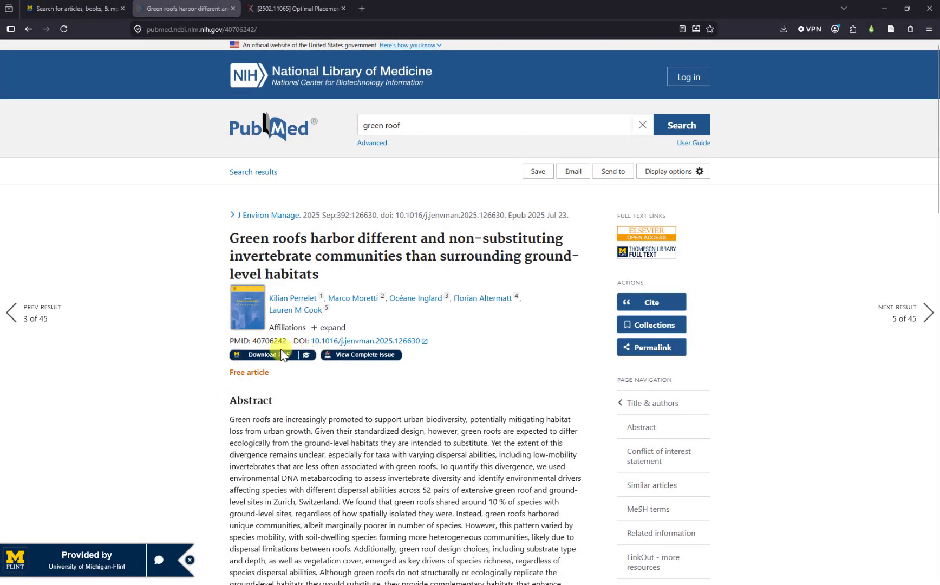
Copy PMID 40706242 from the PubMed record and return to Zotero.
drag(253, 341, 287, 343)
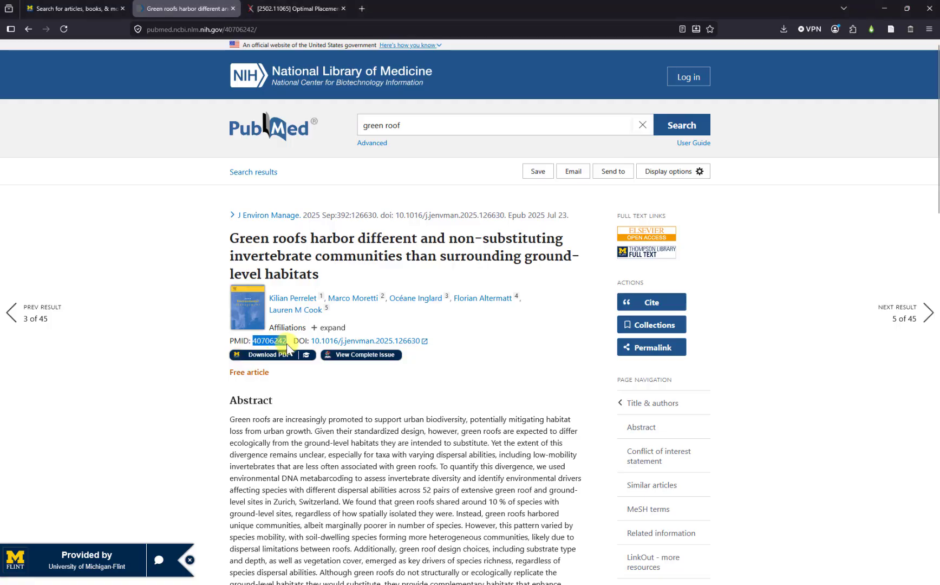
right_click(287, 344)
click(290, 362)
key(alt+Tab)
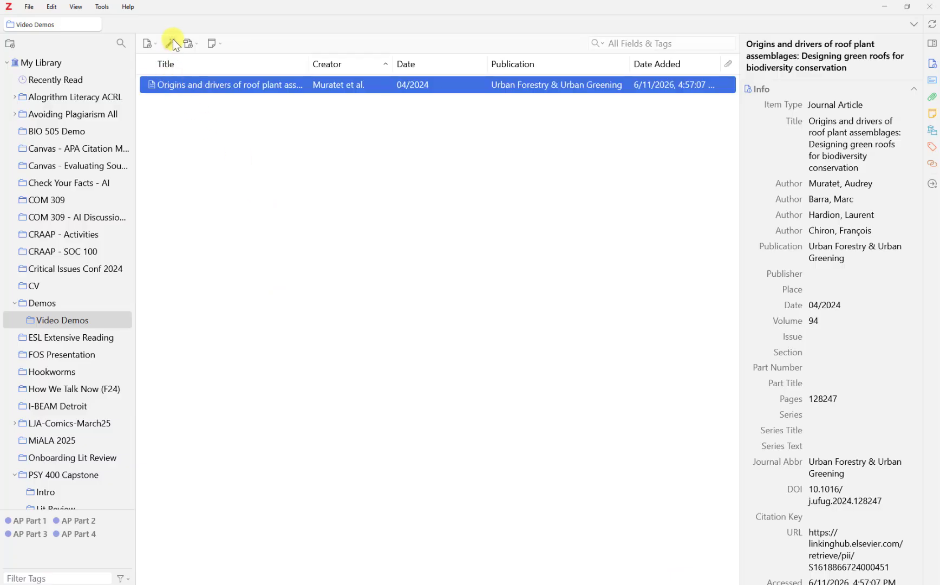
Look up pasted PMID 40706242 to add the green roofs invertebrate article, then review its metadata.
click(171, 43)
key(ctrl+v)
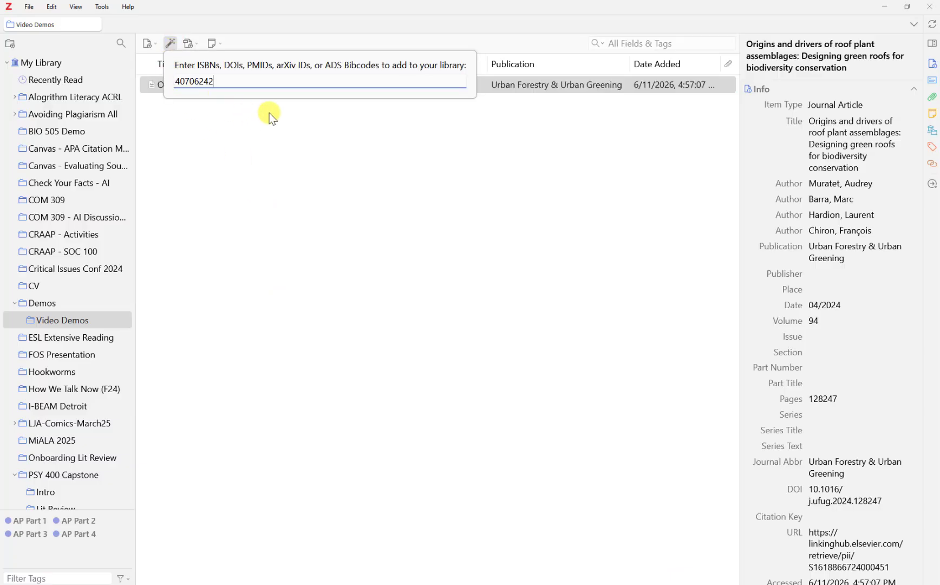
key(Return)
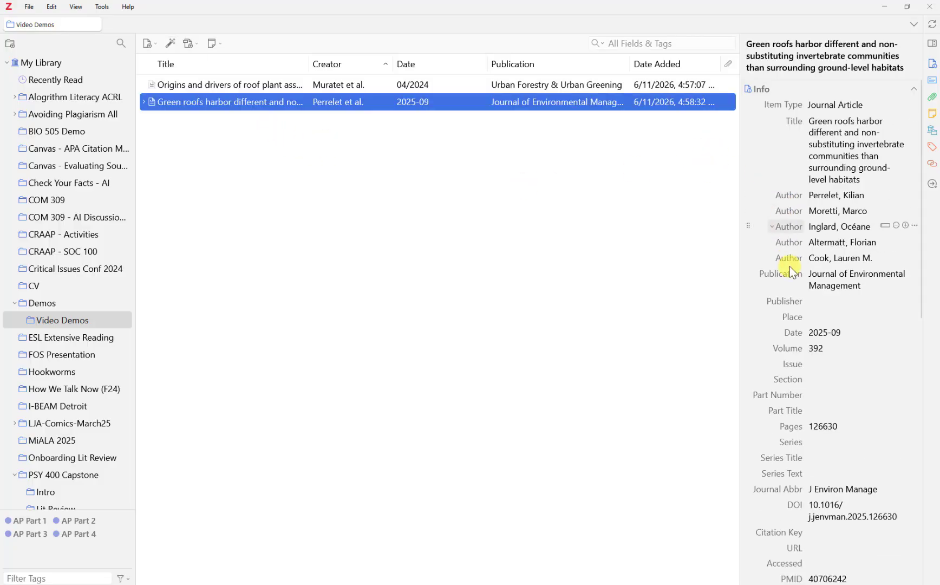
scroll(836, 498, down, 8)
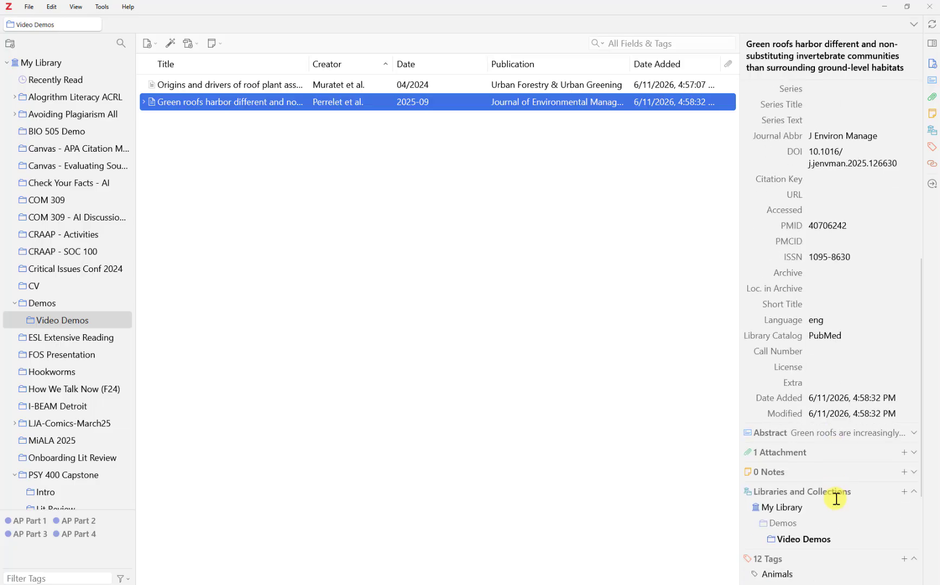
scroll(838, 502, down, 3)
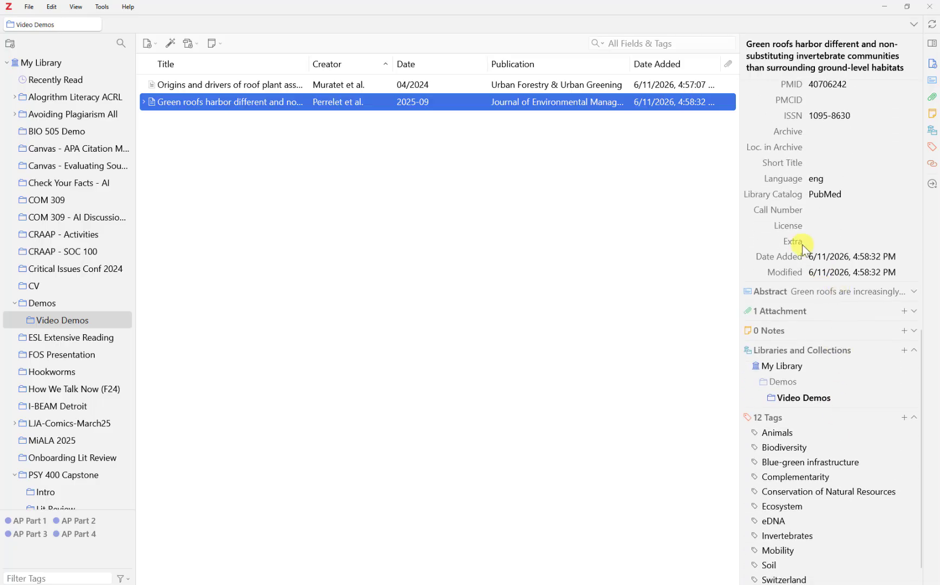
Review the Origins and drivers article, then open the Green roofs item with attachments expanded.
click(603, 84)
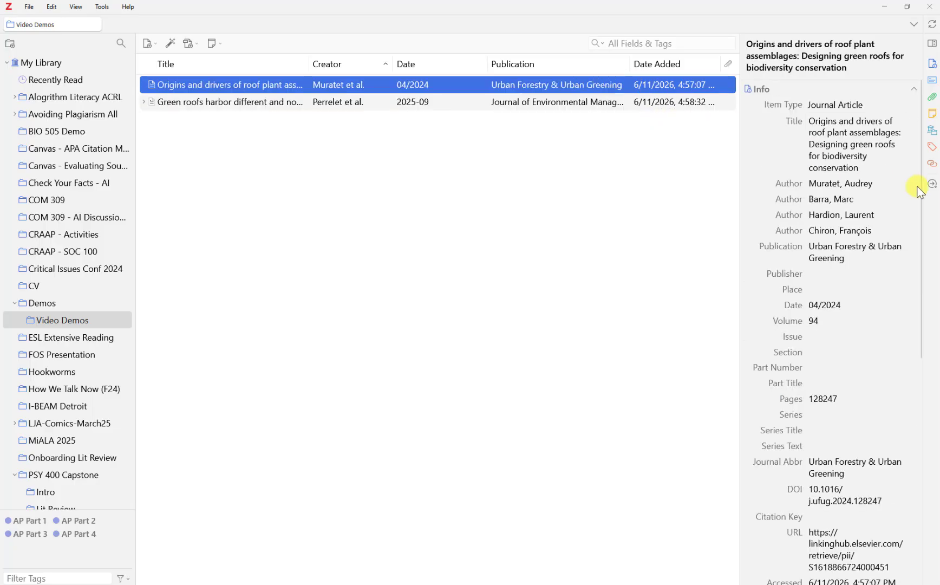
scroll(877, 280, down, 4)
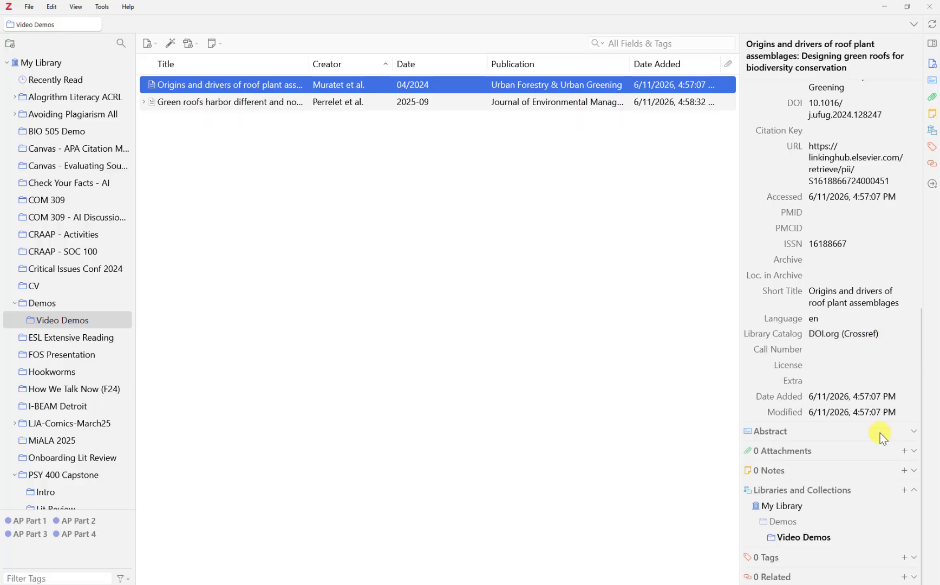
click(584, 103)
scroll(866, 265, down, 10)
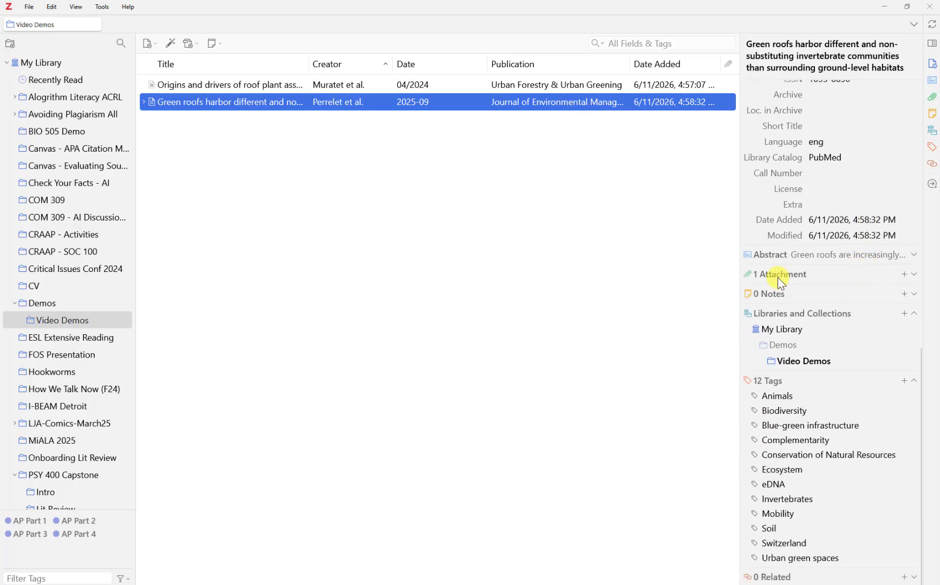
click(914, 274)
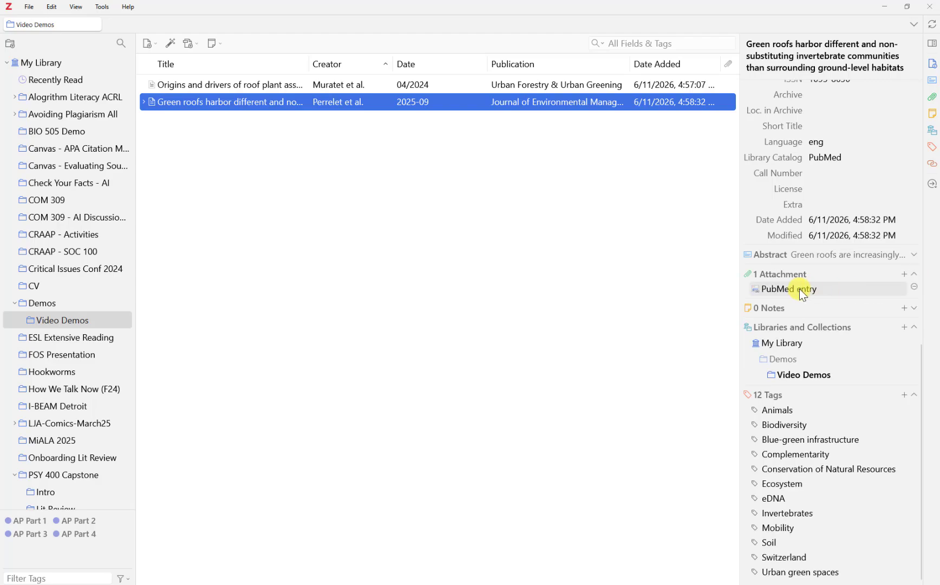
scroll(812, 352, down, 1)
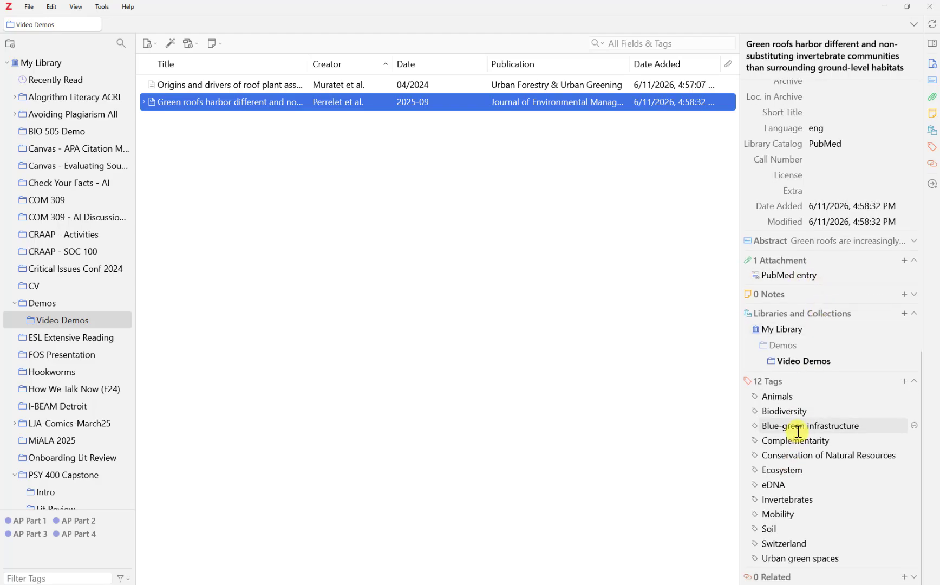
Remove the Animals, Biodiversity, Conservation of Natural Resources and one more tag from Green roofs.
click(915, 396)
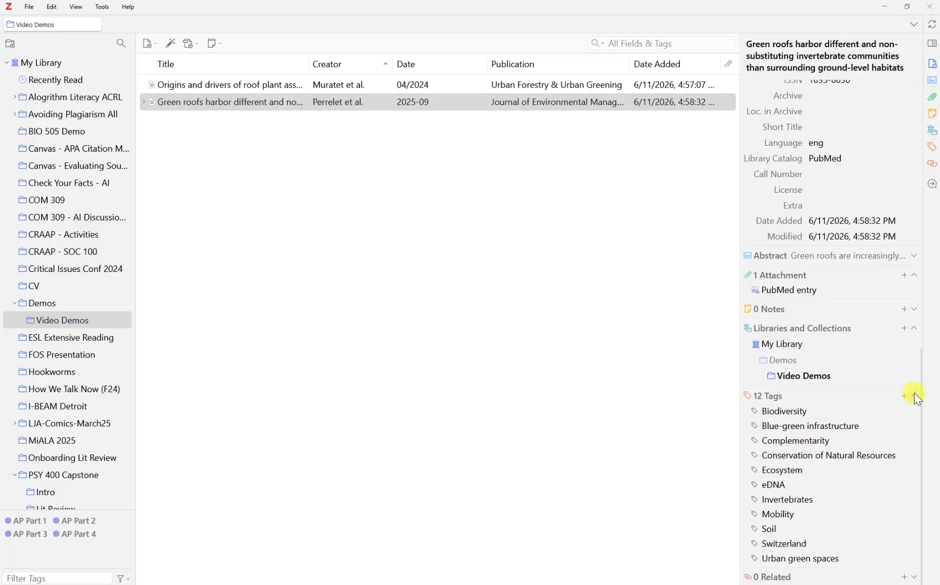
click(913, 411)
click(913, 456)
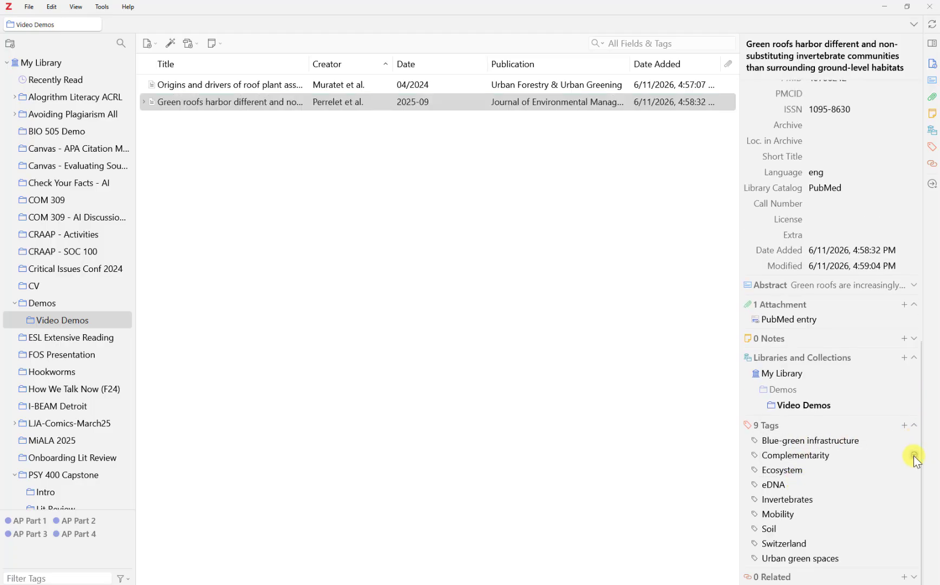
click(913, 455)
click(913, 456)
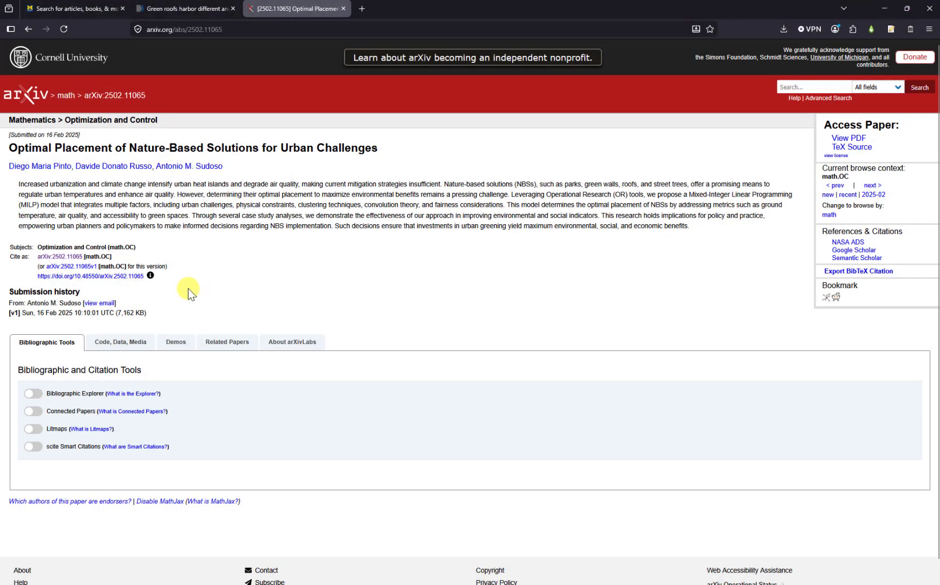
Copy arXiv:2502.11065 from the abstract page's Cite as line and switch to Zotero.
drag(71, 259, 81, 259)
right_click(81, 259)
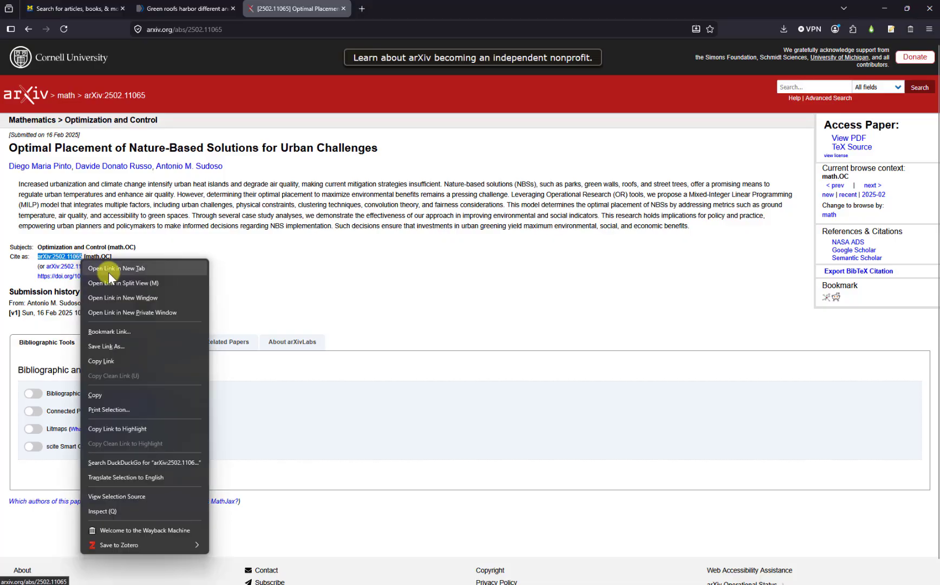
click(113, 398)
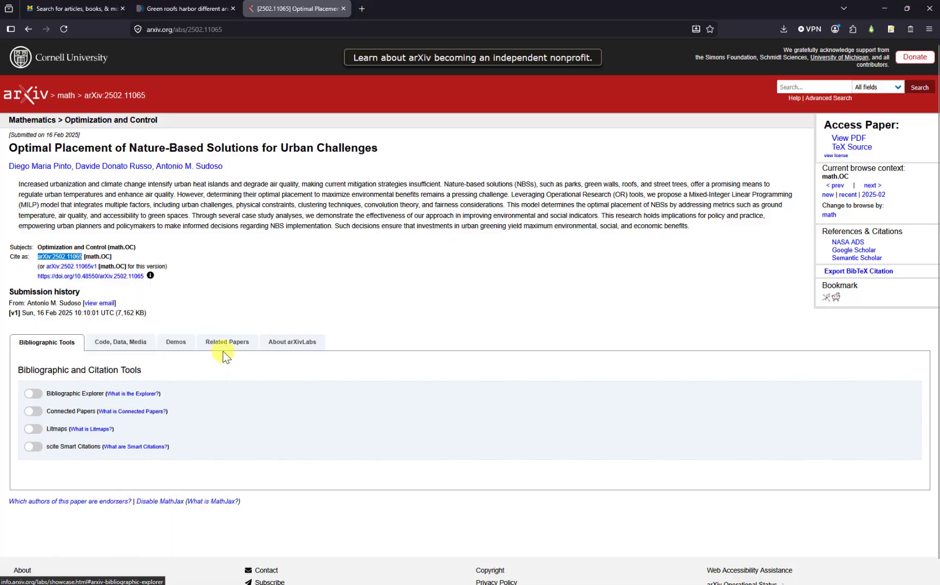
key(alt+Tab)
Add the preprint by looking up arXiv ID 2502.11065, with the 'arXiv:' prefix removed.
click(170, 43)
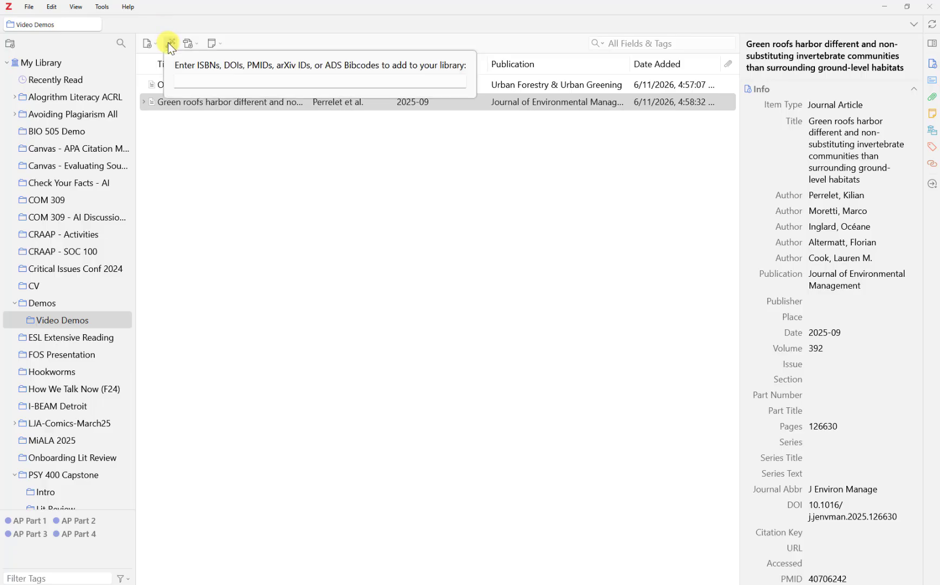
right_click(208, 80)
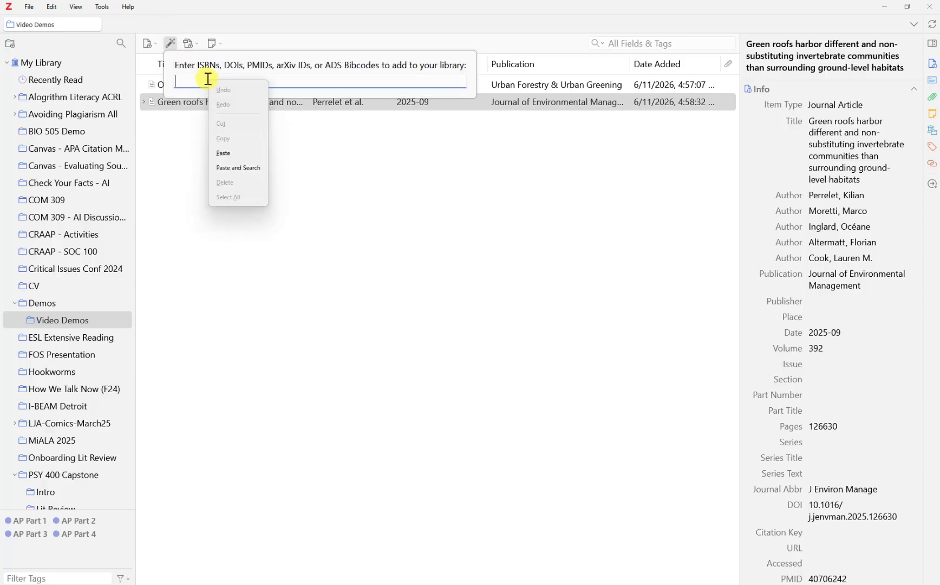
click(232, 155)
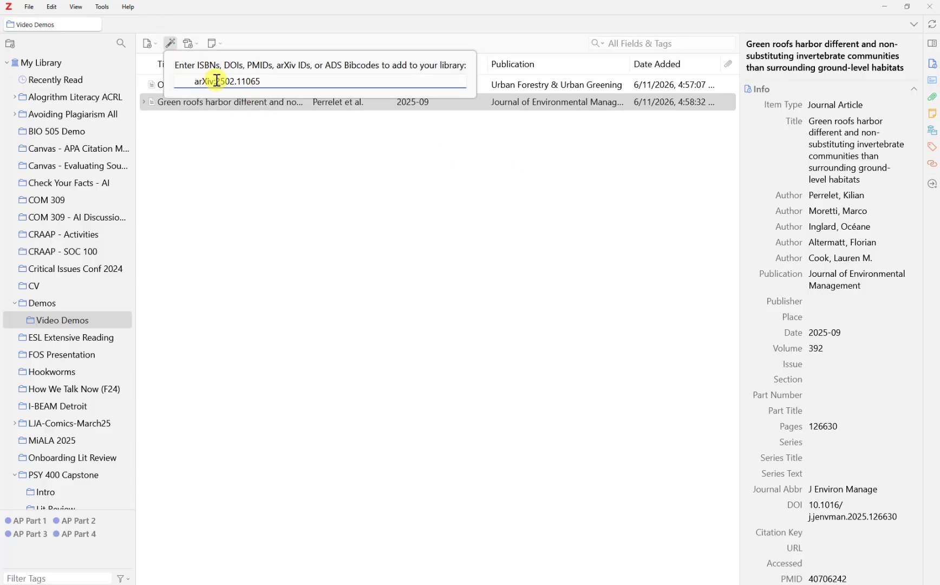
drag(216, 80, 161, 79)
key(BackSpace)
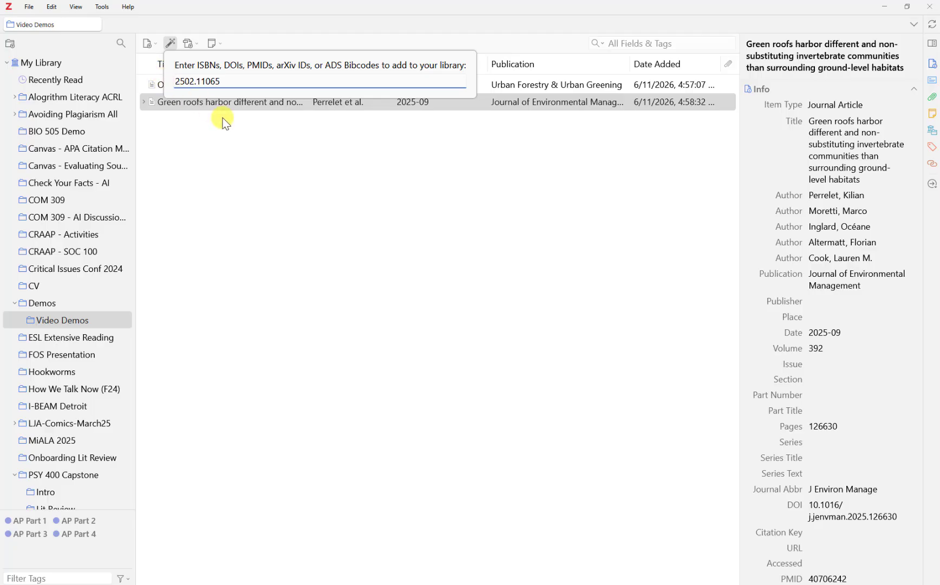
key(Return)
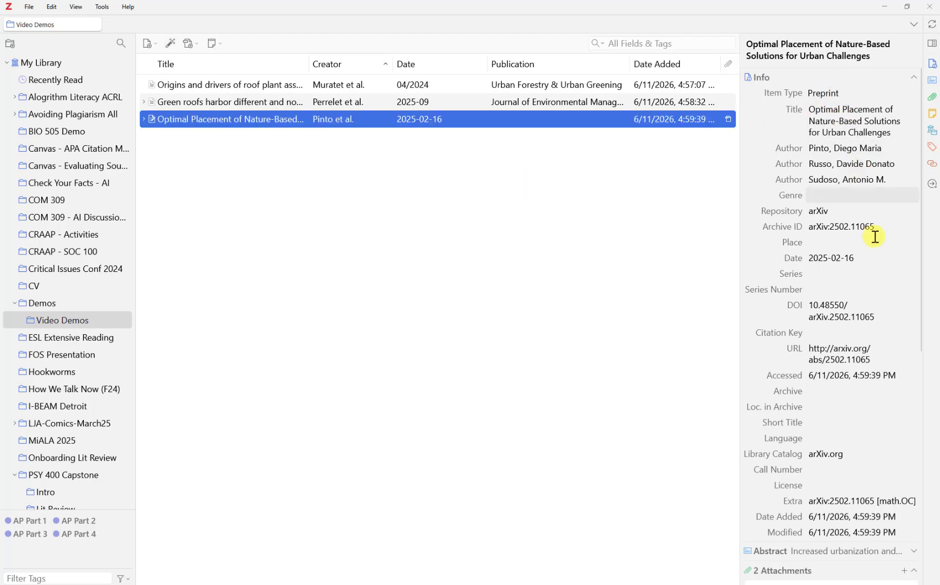
Check the item type choices, leaving the preprint's type as Preprint.
click(840, 91)
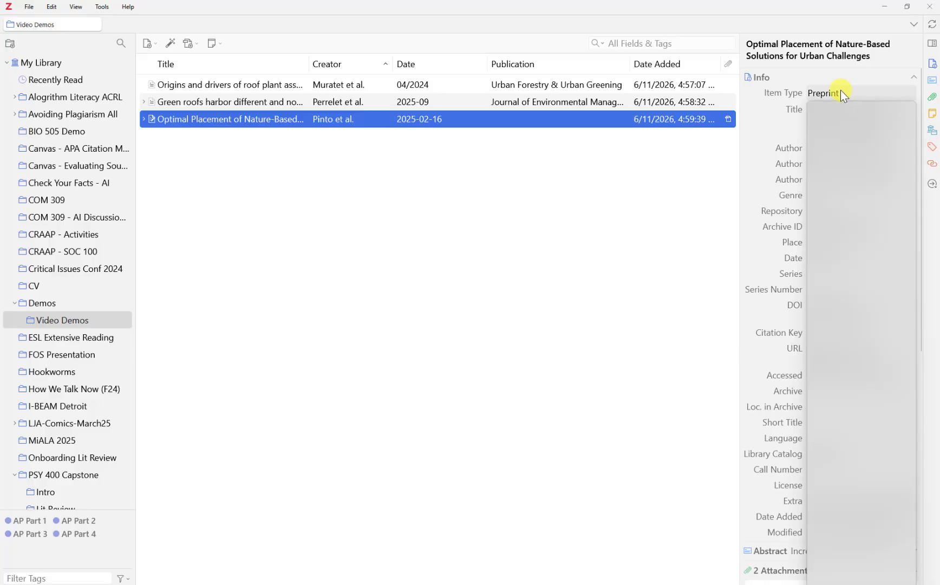
click(779, 132)
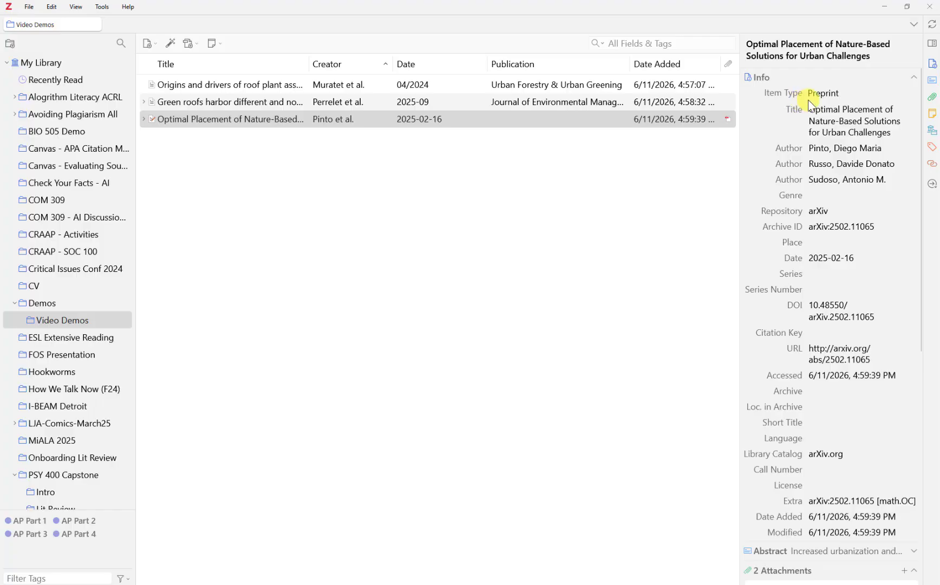
key(alt+Tab)
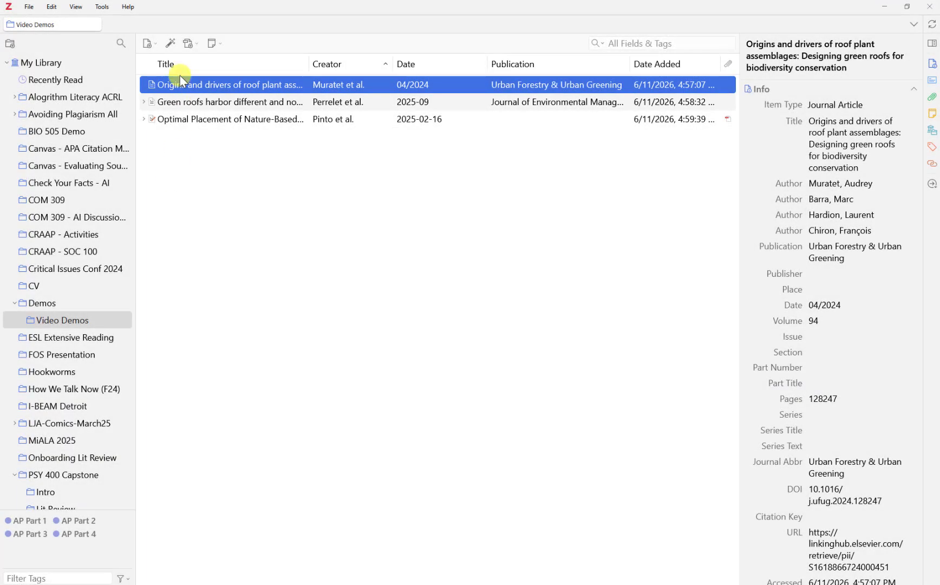
click(171, 43)
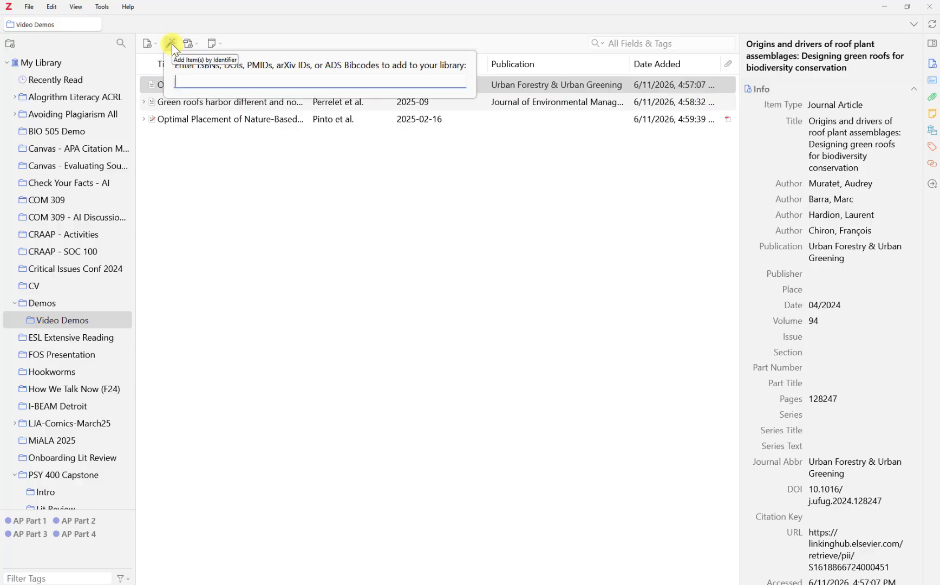
text(97816304000352)
key(Return)
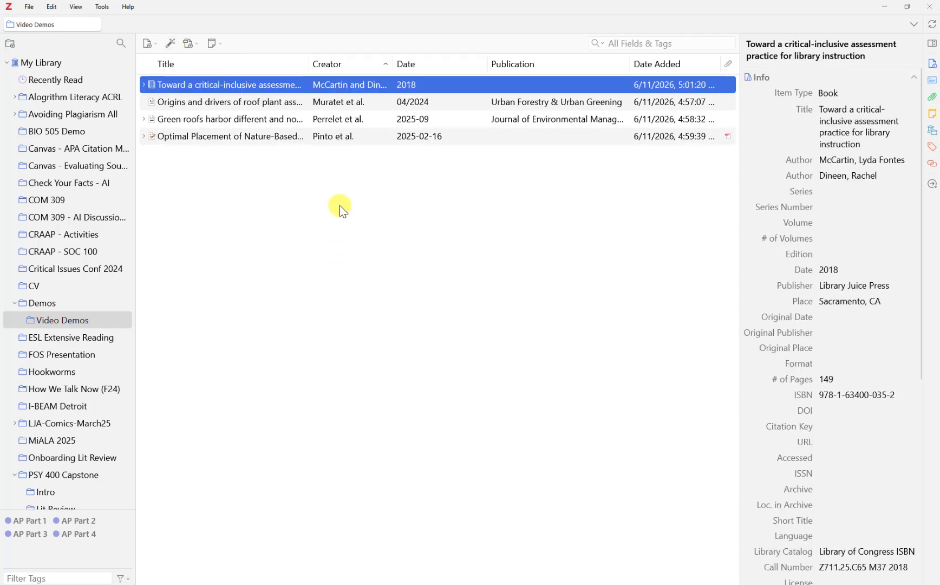
Review the book's Info fields, then select the Origins and drivers article.
scroll(829, 322, down, 1)
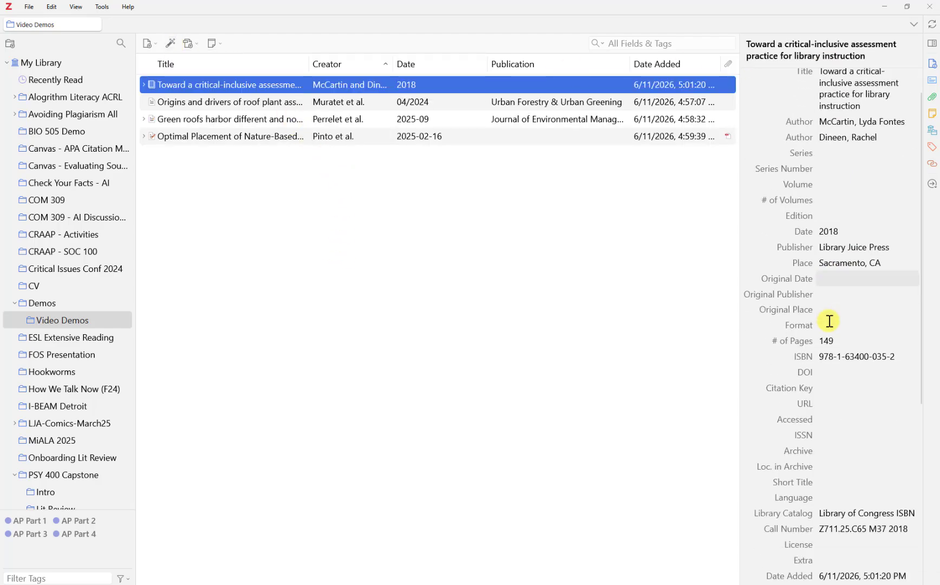
scroll(829, 321, down, 3)
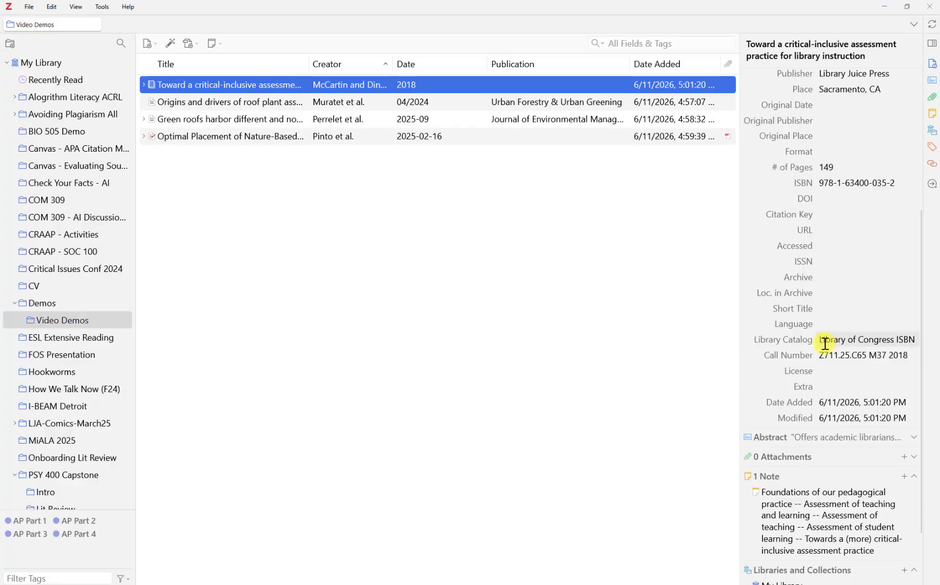
scroll(781, 306, up, 1)
scroll(781, 302, up, 3)
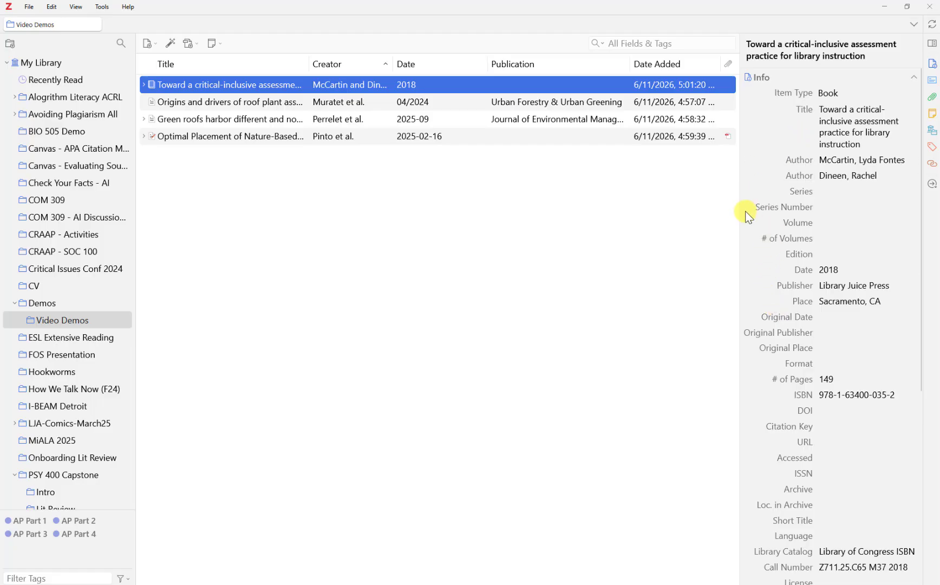
scroll(813, 271, down, 3)
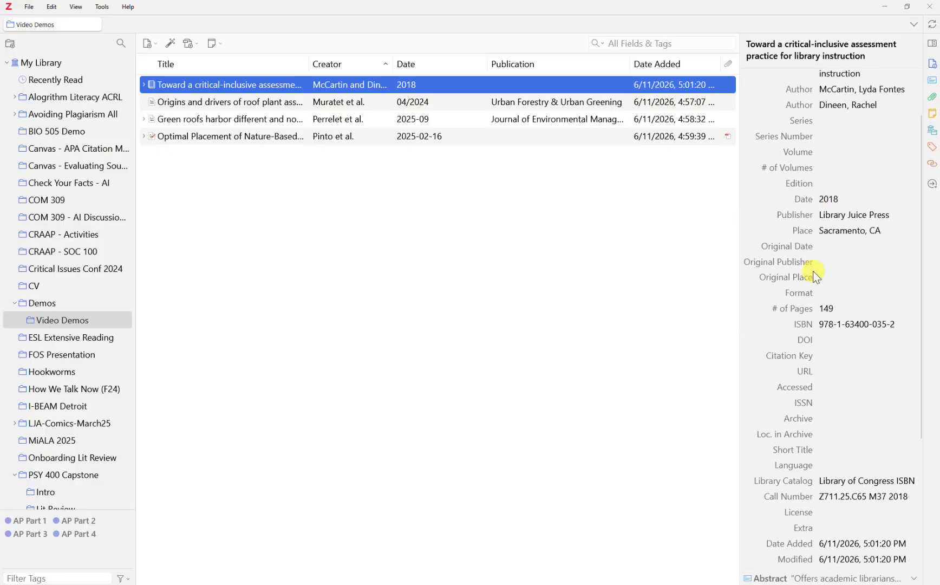
scroll(813, 271, down, 3)
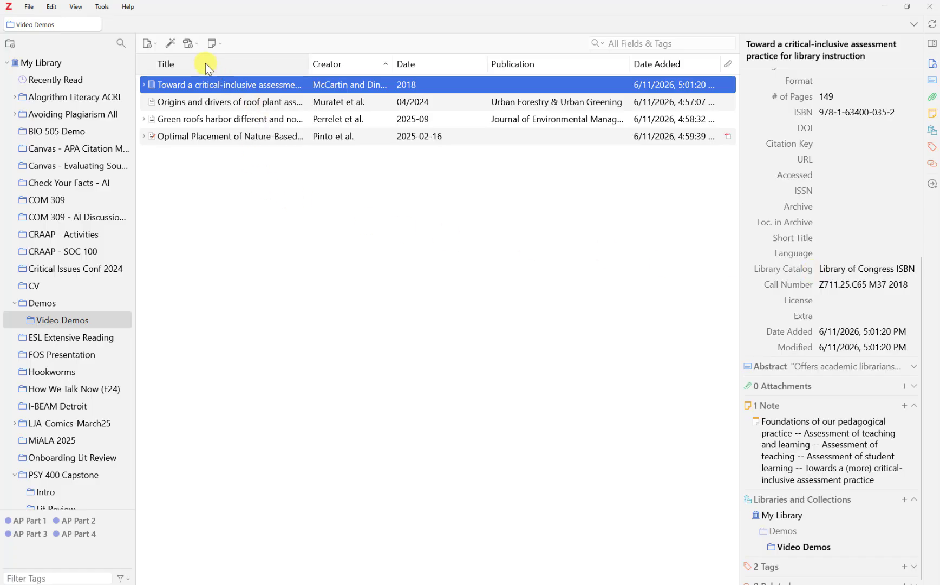
click(206, 104)
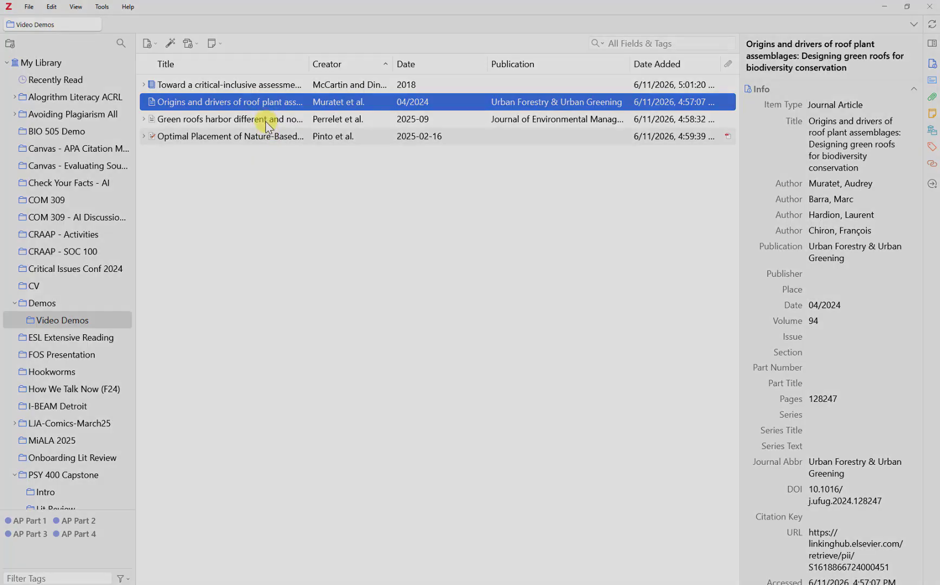
Copy DOIs 10.1016/j.buildenv.2011.08.019 and 10.1016/j.rser.2018.04.006 from the Notepad note.
click(266, 121)
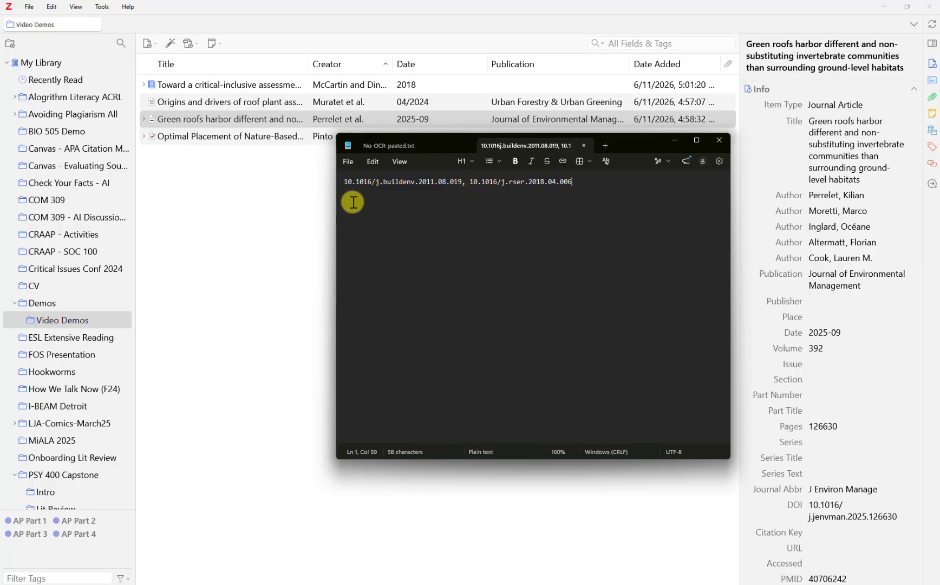
drag(343, 182, 565, 185)
right_click(564, 185)
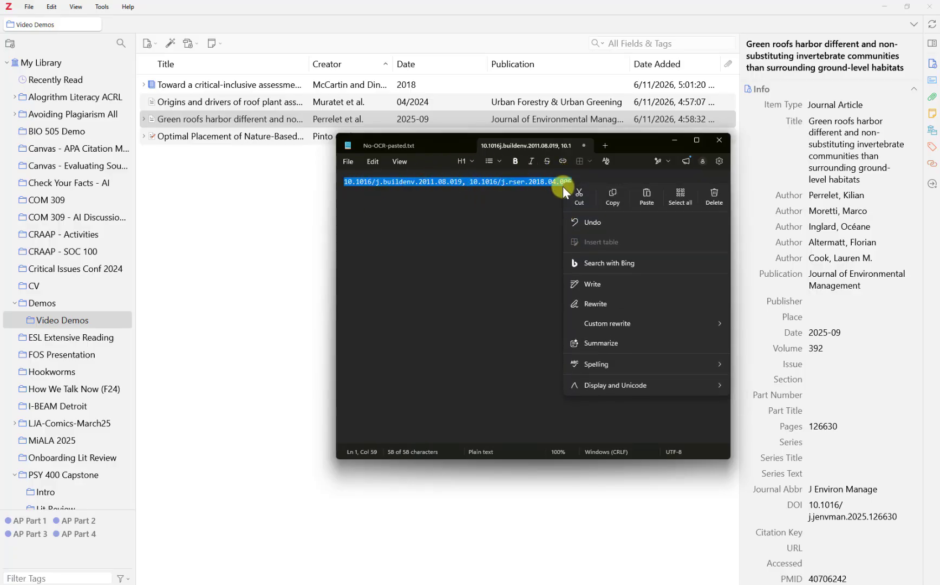
click(600, 204)
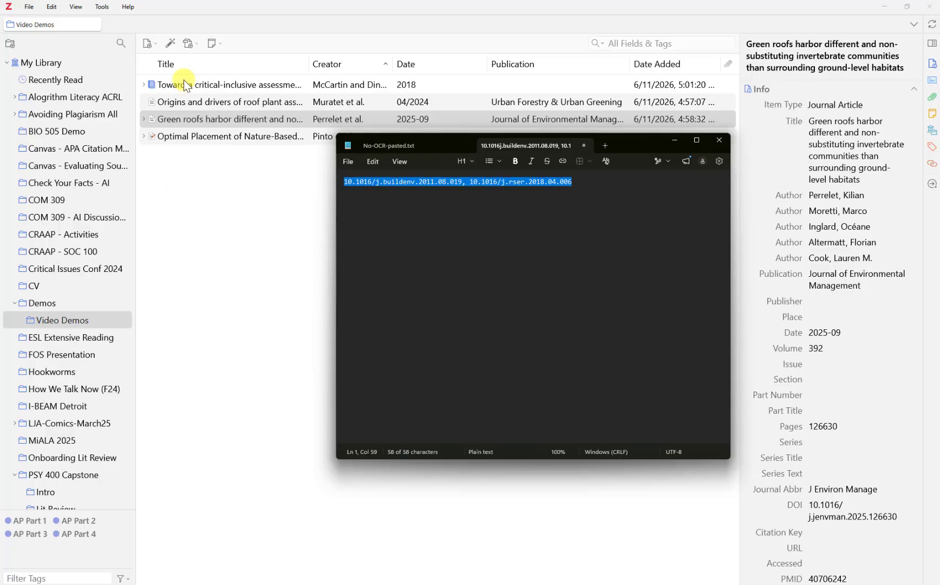
Add the Building and Environment and Renewable and Sustainable Energy Reviews articles from both pasted DOIs.
click(170, 43)
key(ctrl+v)
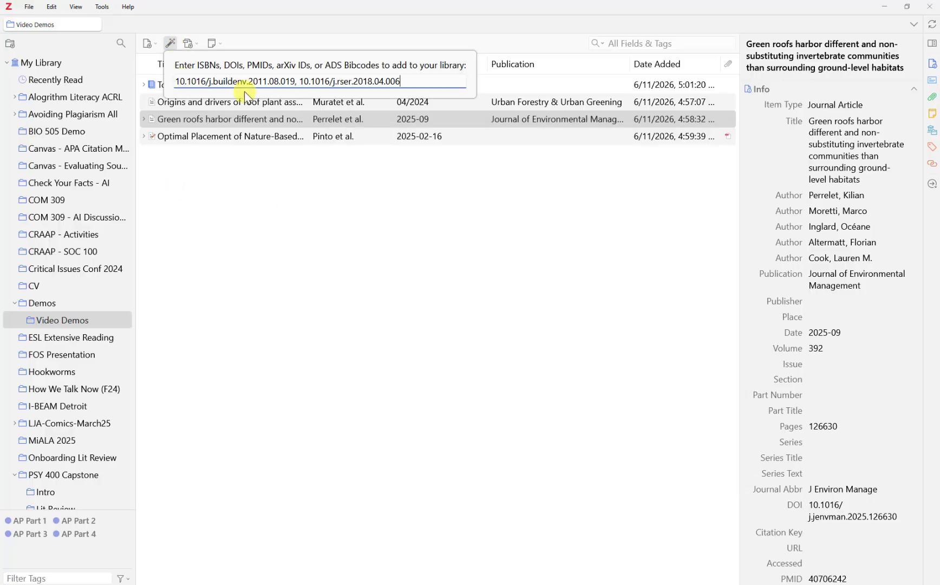
key(Return)
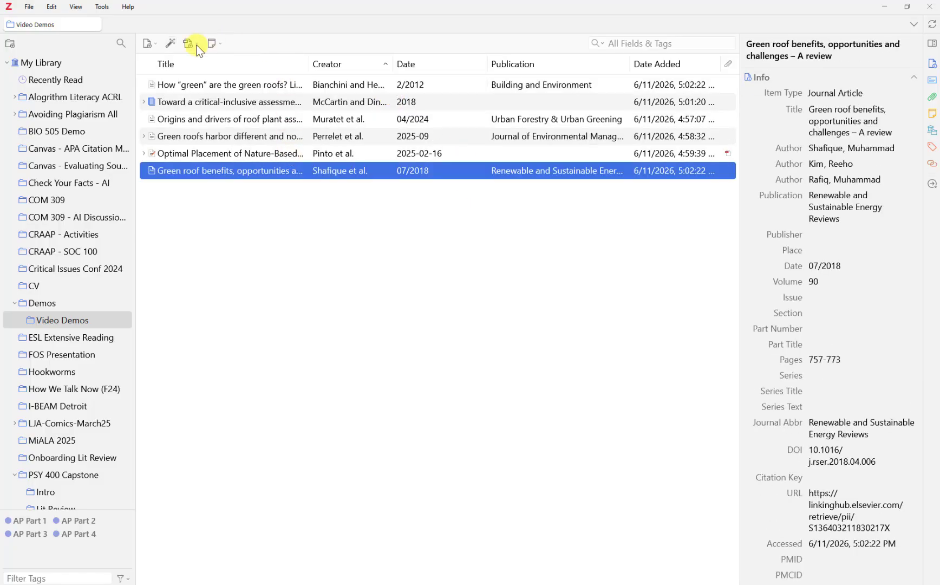
Abandon a second lookup of PMID 40706242 and reopen an empty identifier entry.
click(171, 44)
key(ctrl+v)
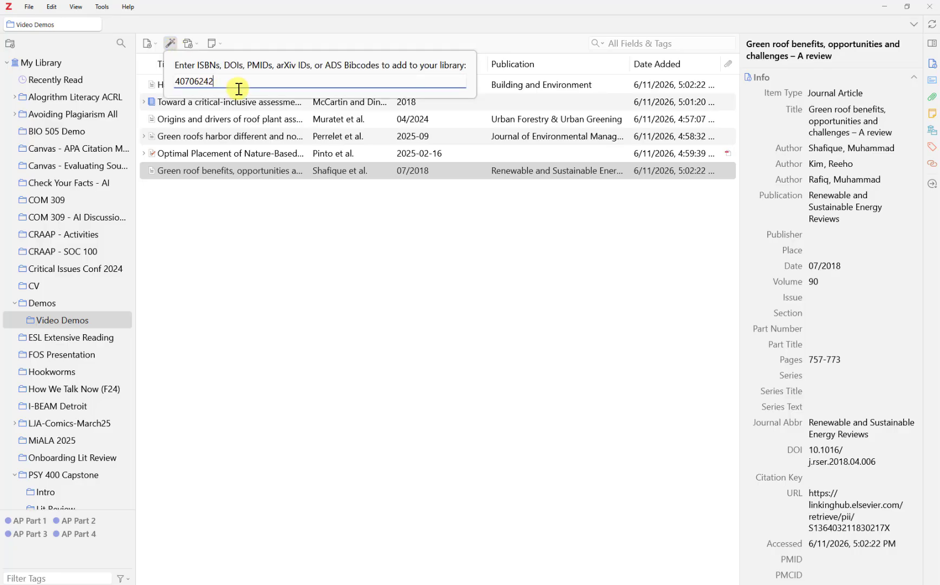
text(,)
key(alt+Tab)
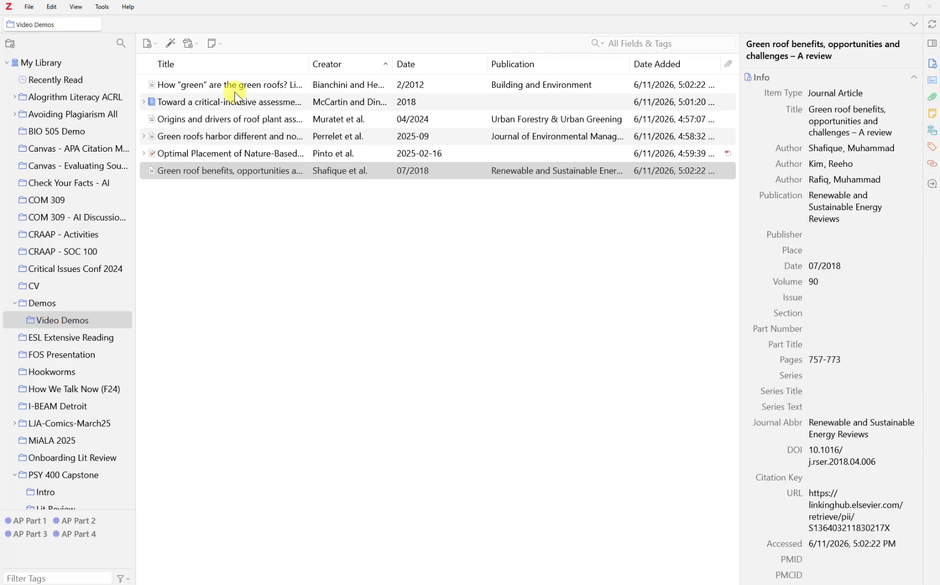
key(alt+Tab)
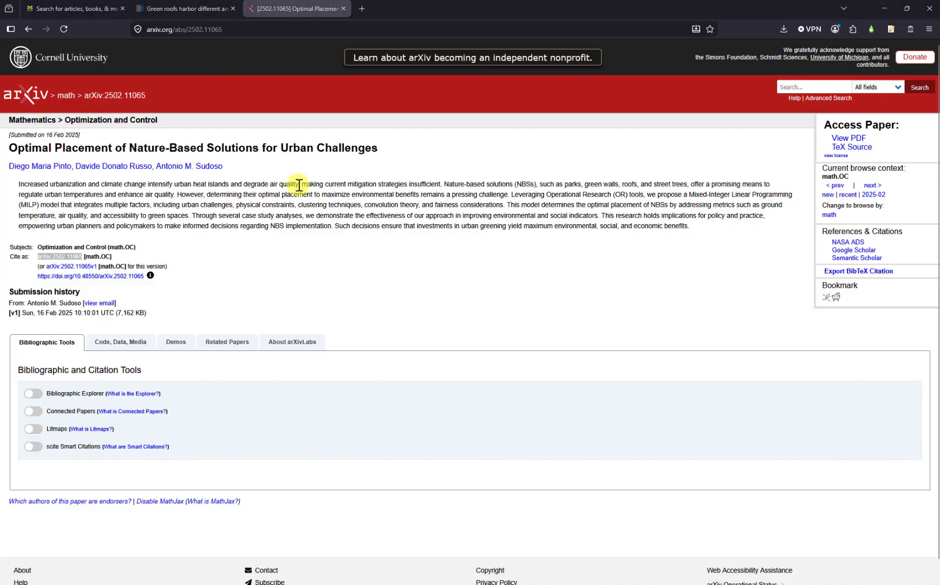
key(alt+Tab)
click(171, 44)
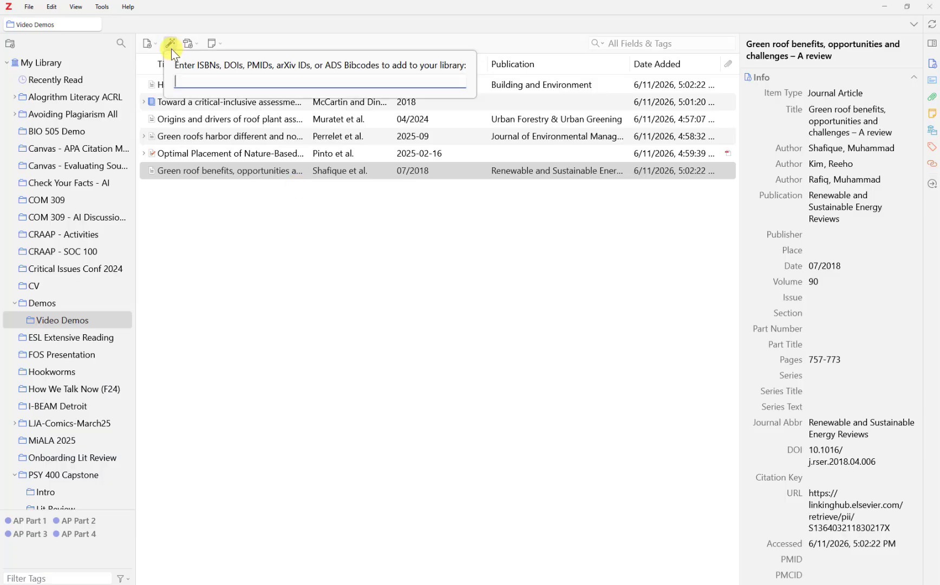